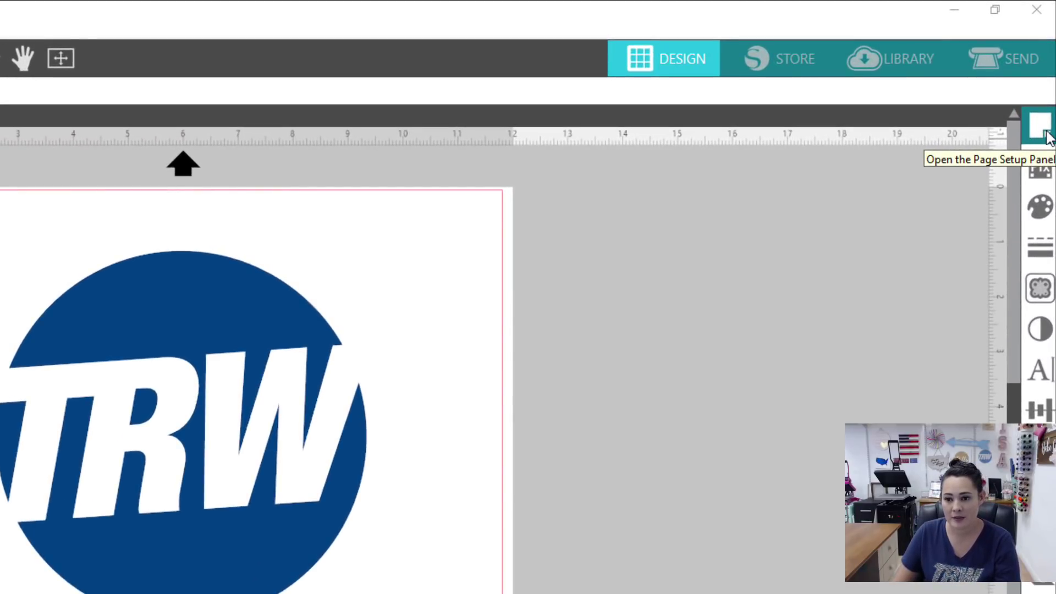
# Step: Open the page setup settings and look over the page size and grid options
pyautogui.click(1048, 137)
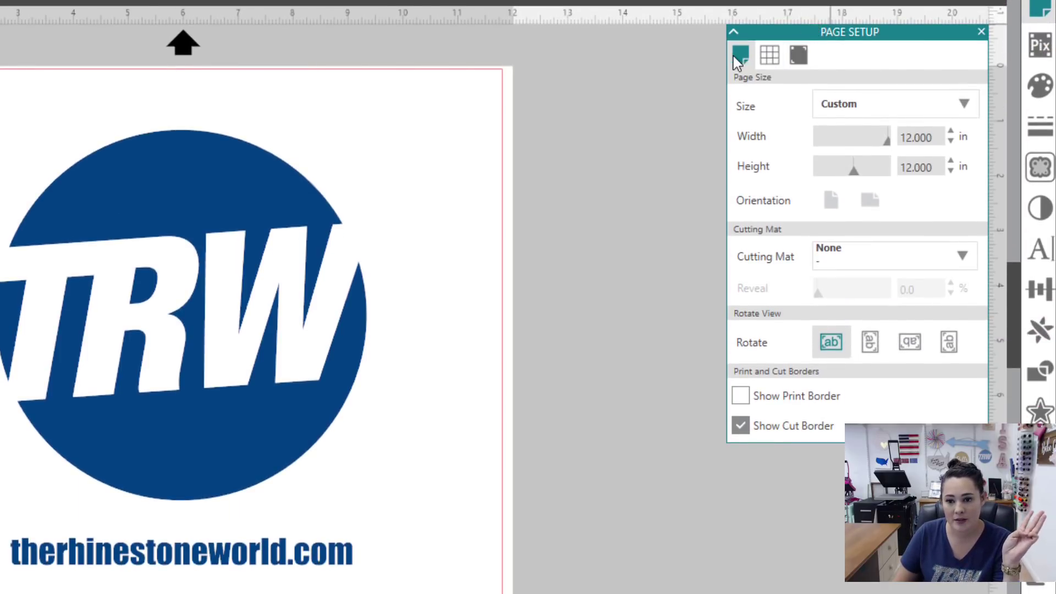
pyautogui.click(769, 55)
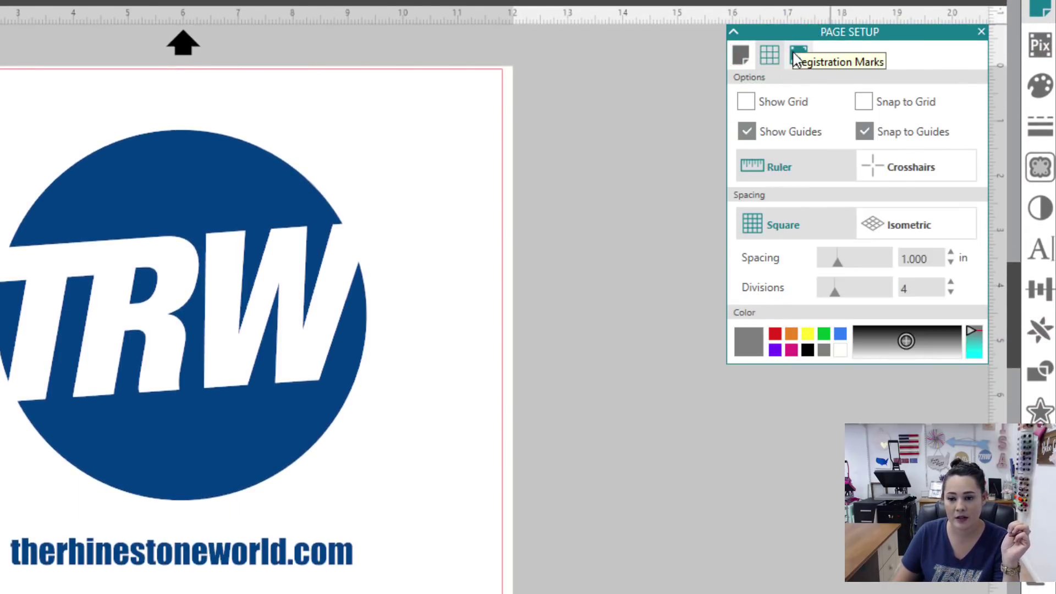
pyautogui.click(737, 55)
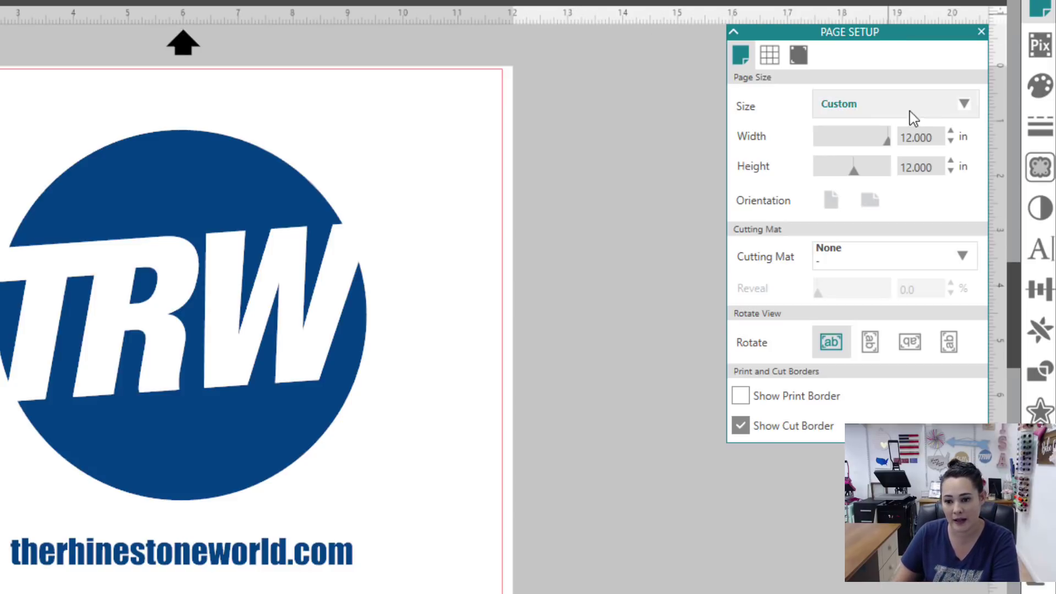
# Step: Set the page height to 15 in, try landscape orientation and return to portrait
pyautogui.click(938, 168)
pyautogui.write('15')
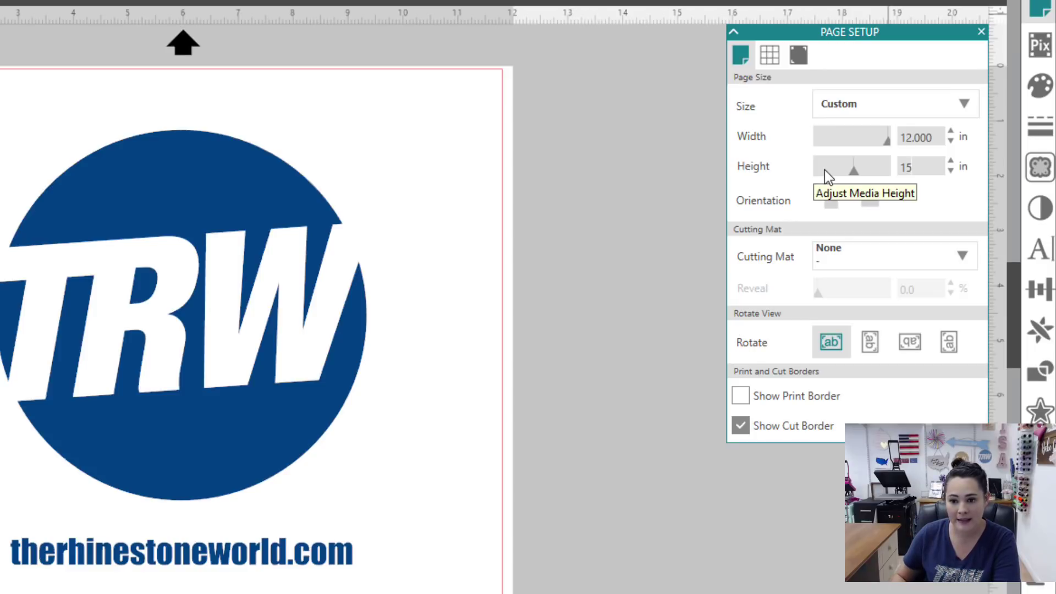
pyautogui.press('Return')
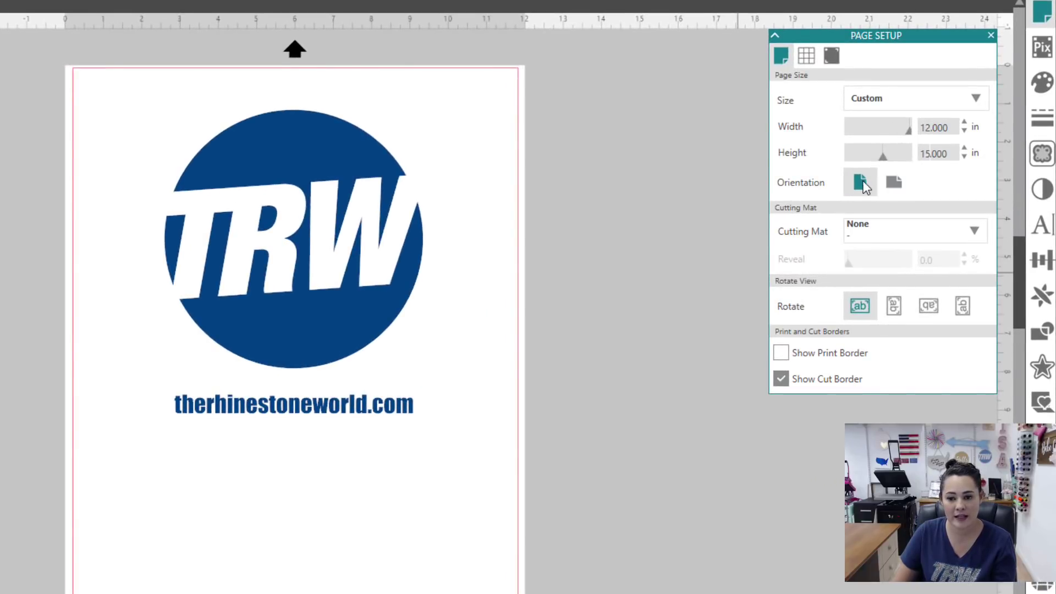
pyautogui.click(941, 206)
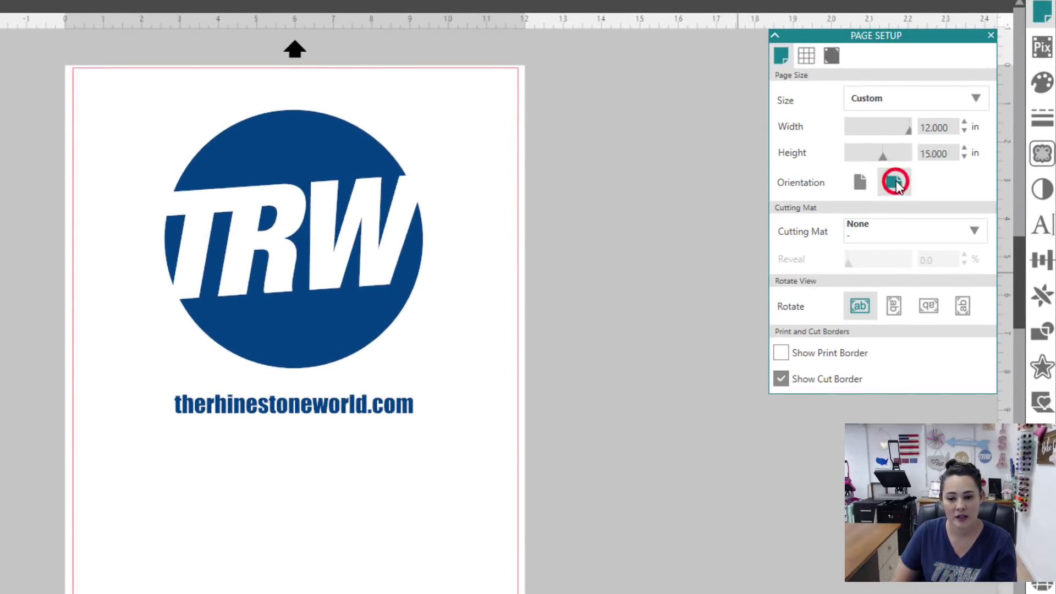
pyautogui.click(868, 182)
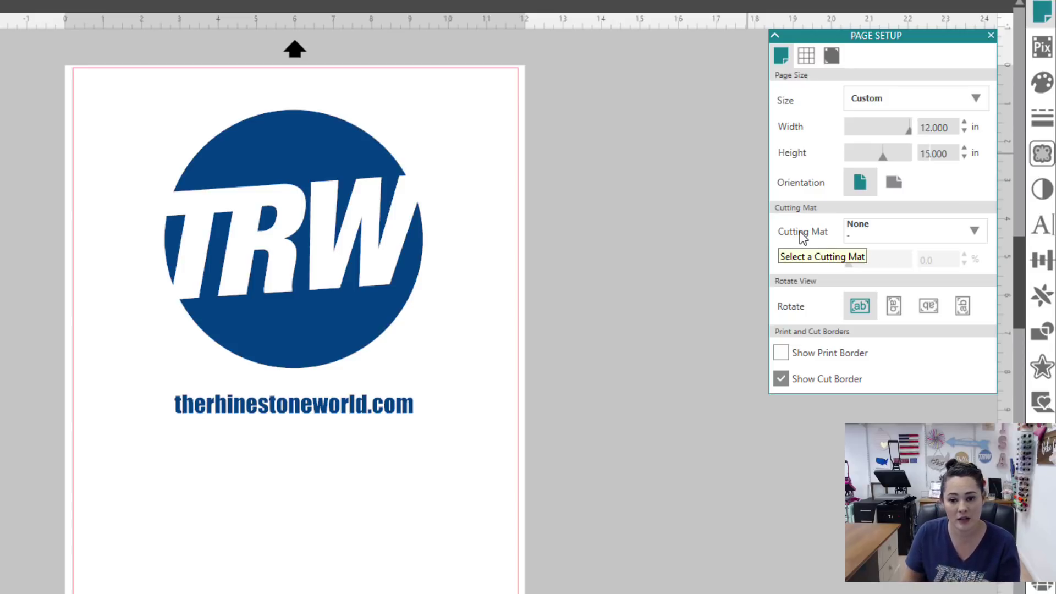
# Step: Set the cutting mat to CAMEO 12 x 12 in
pyautogui.click(886, 239)
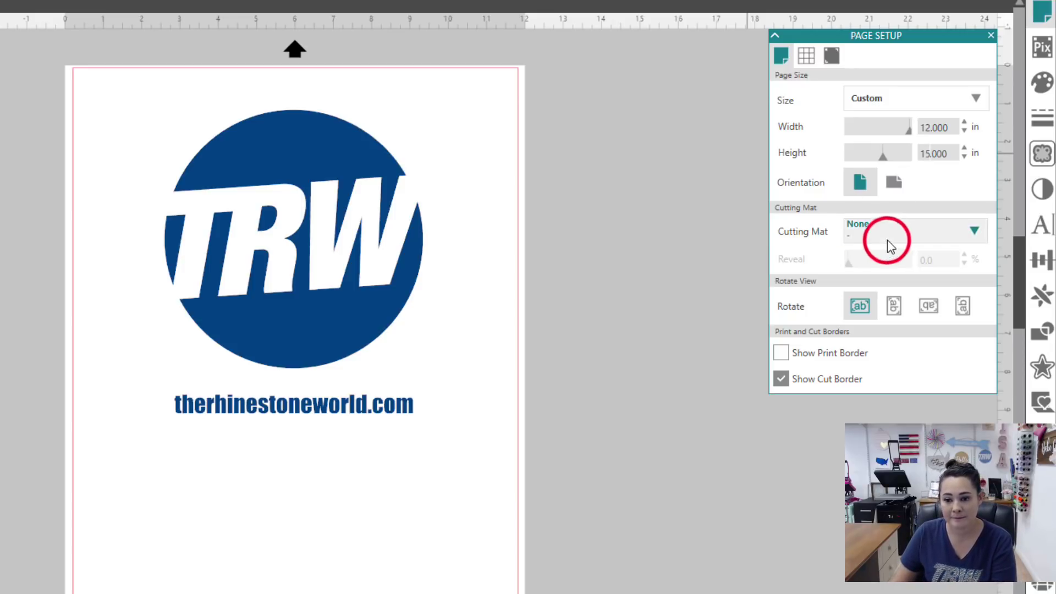
pyautogui.click(877, 236)
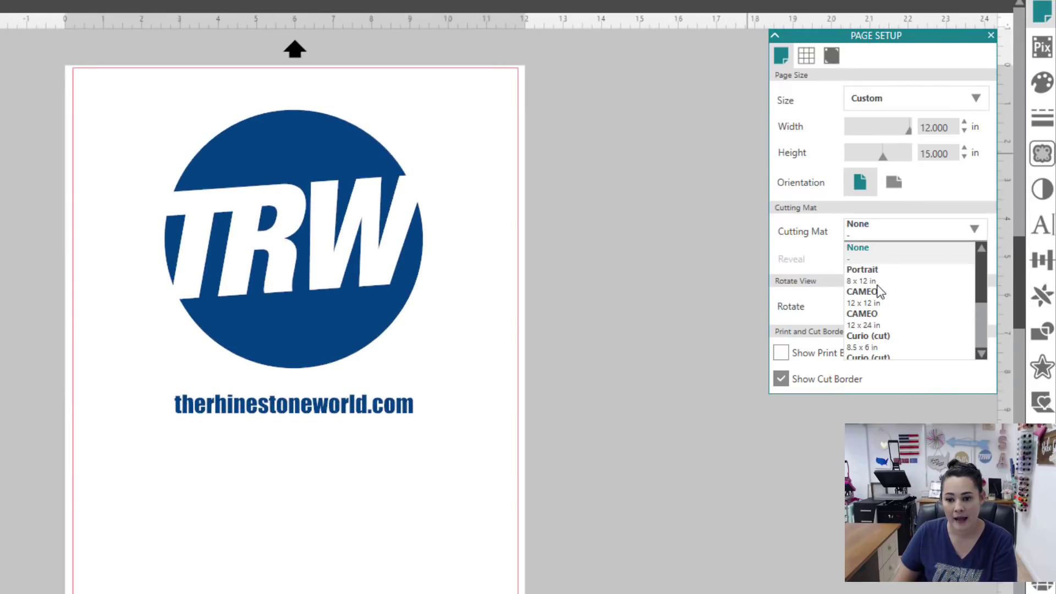
pyautogui.click(878, 304)
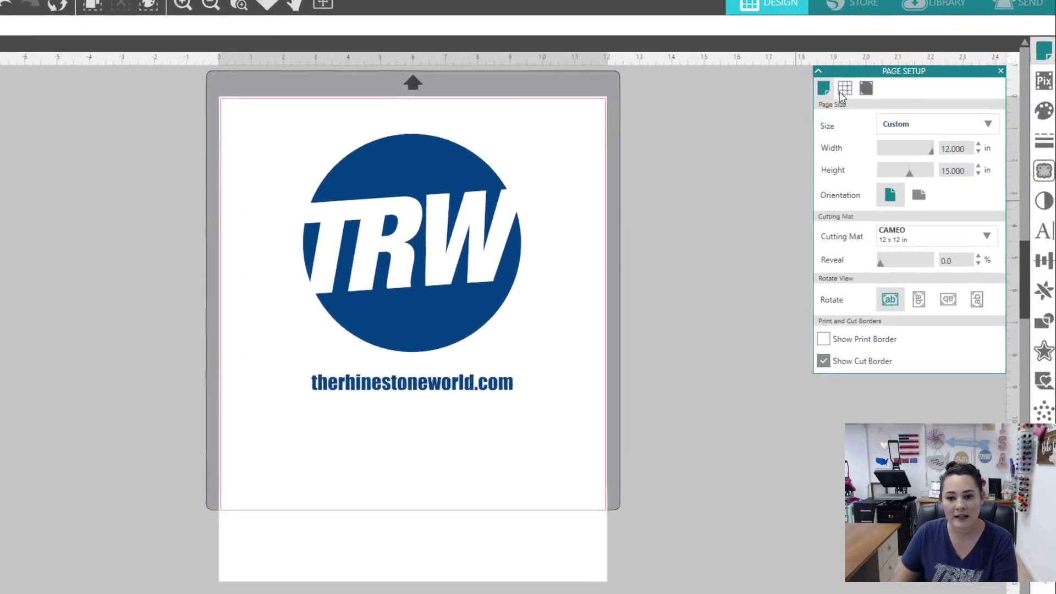
# Step: Show the page grid and hide it again, and switch Snap to Grid on and off
pyautogui.click(881, 119)
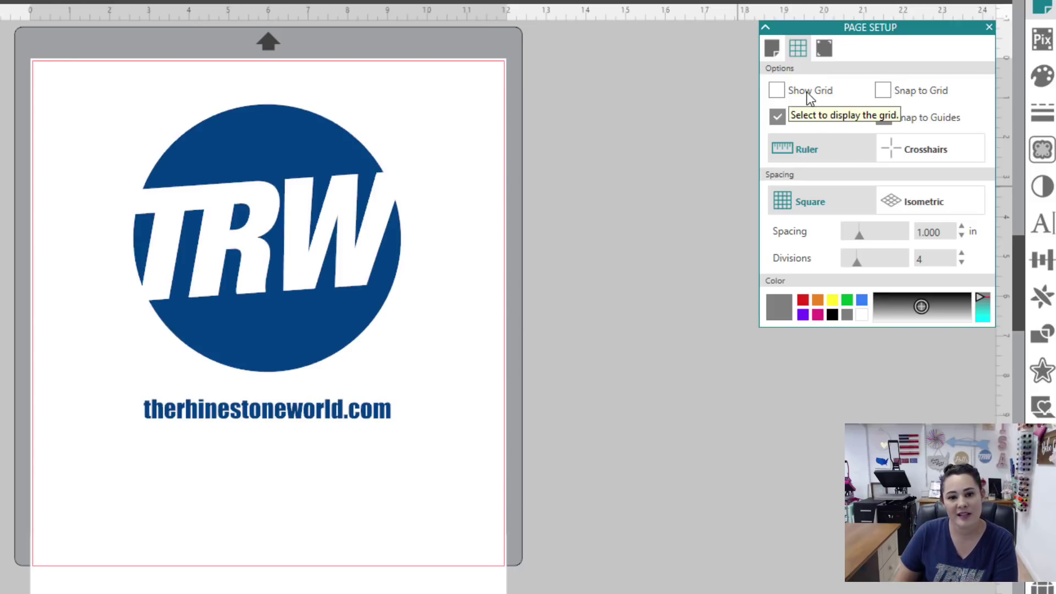
pyautogui.click(776, 91)
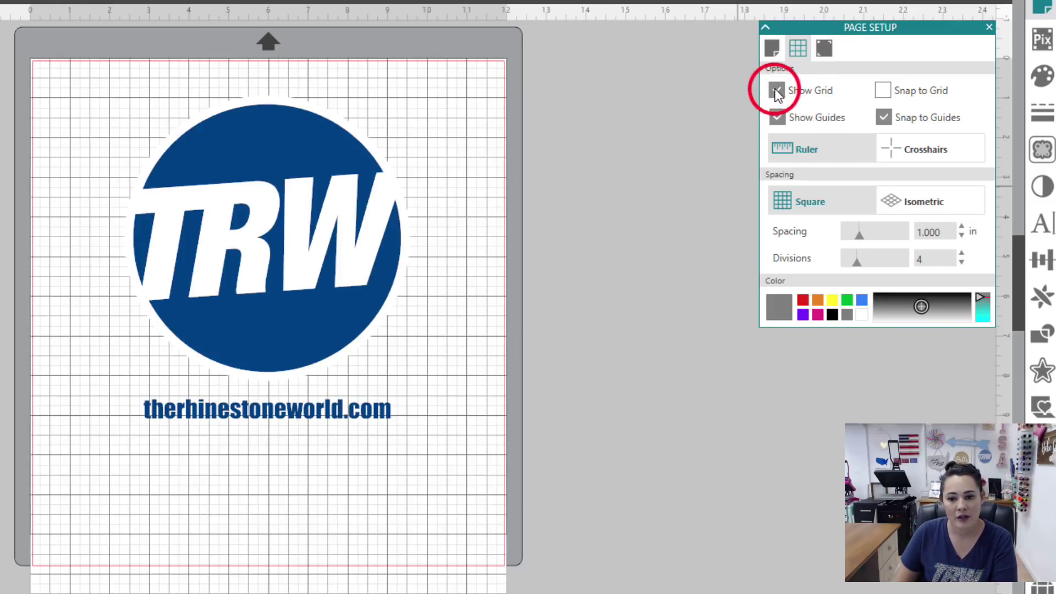
pyautogui.click(777, 92)
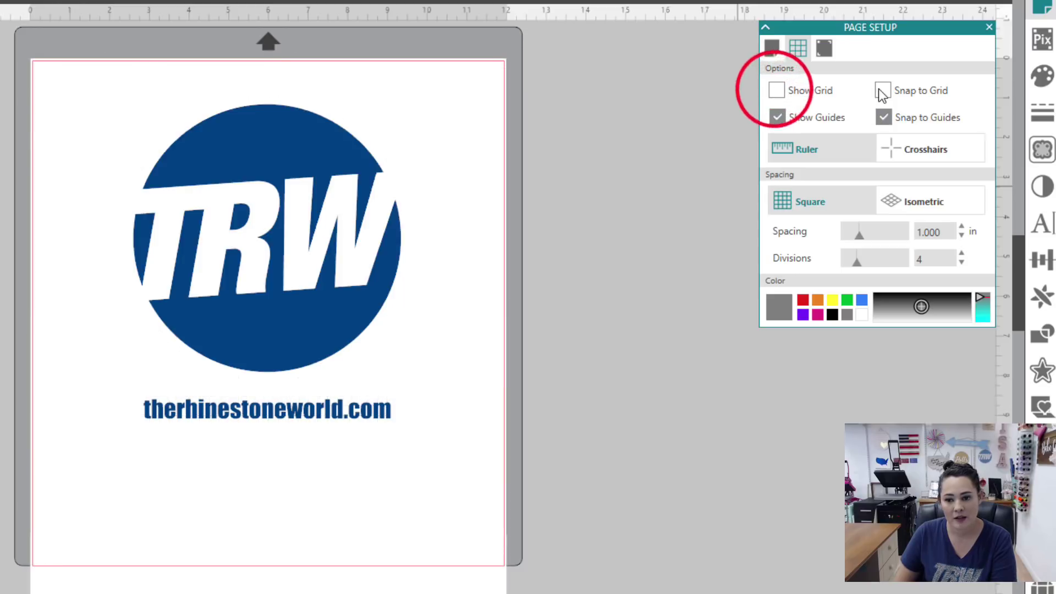
pyautogui.click(883, 91)
pyautogui.click(883, 91)
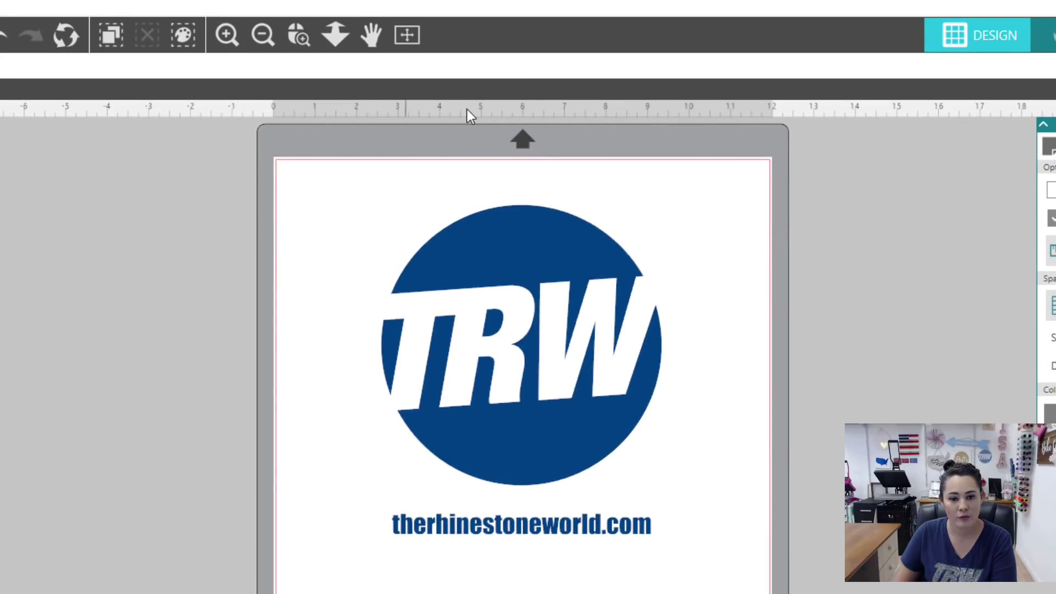
# Step: Try pulling a guide from the horizontal ruler, and toggle the ruler and crosshairs display back to their original settings
pyautogui.moveTo(355, 110); pyautogui.dragTo(333, 504)
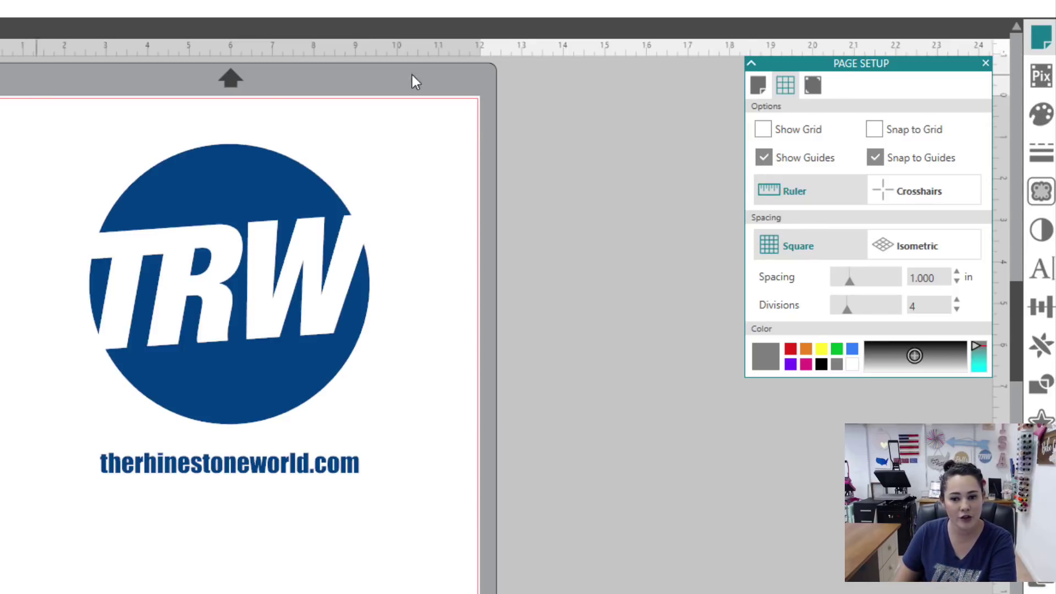
pyautogui.click(830, 190)
pyautogui.click(810, 192)
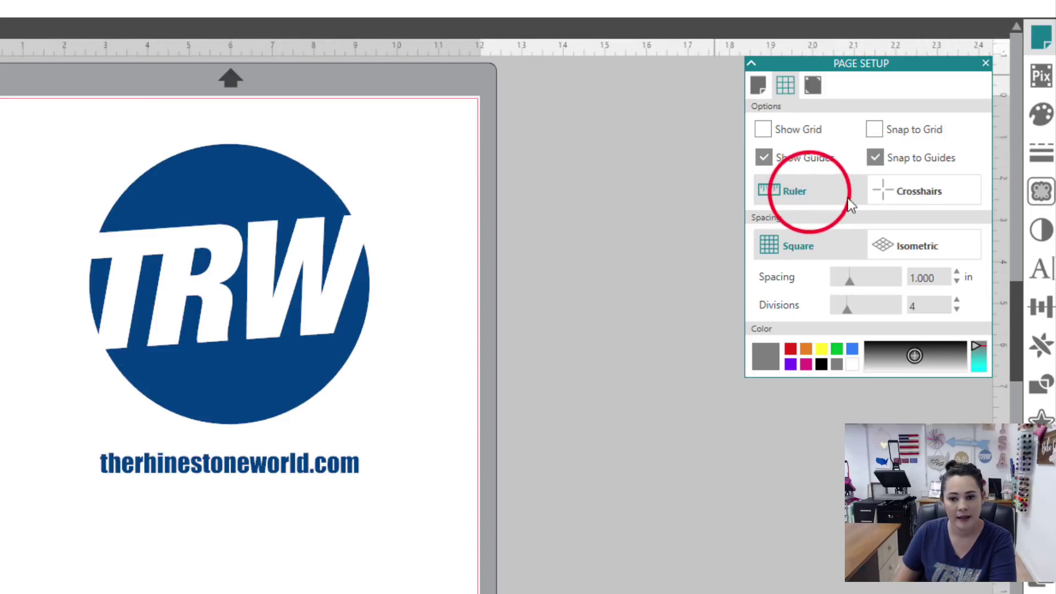
pyautogui.click(924, 194)
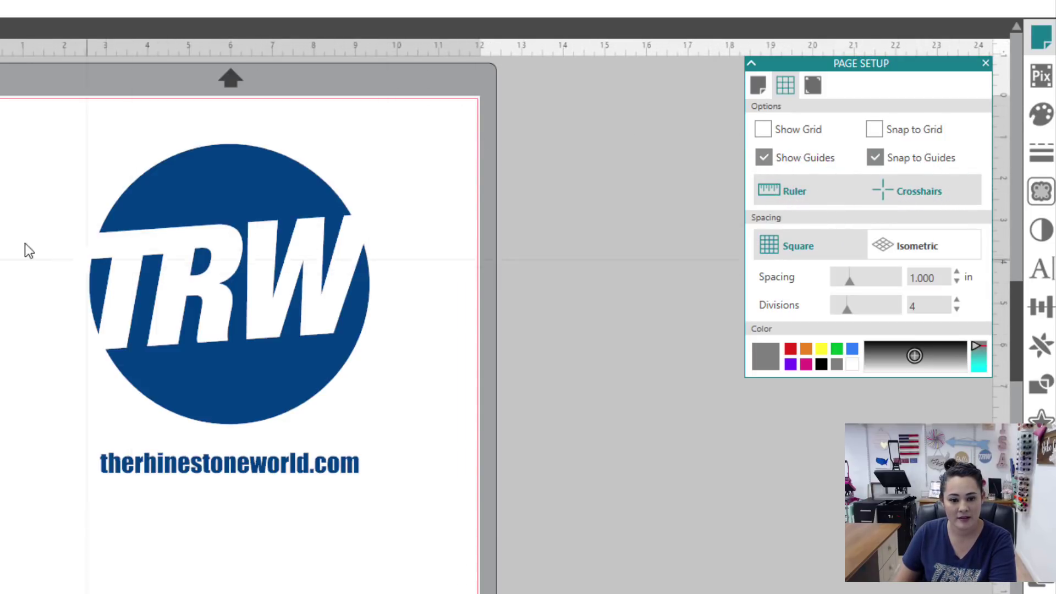
pyautogui.click(919, 187)
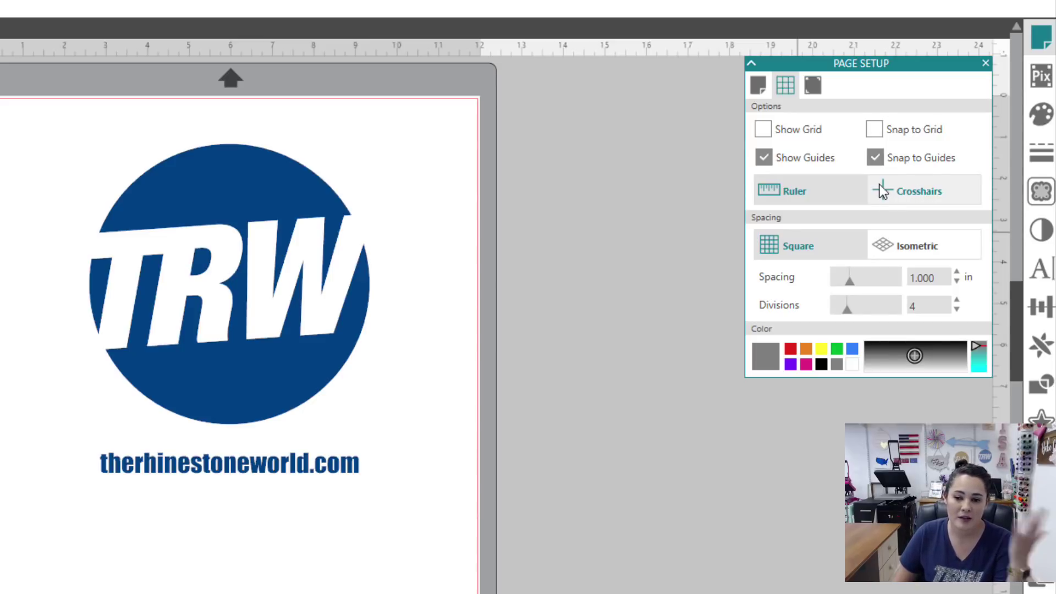
# Step: Set the custom page size to 8.5 in wide and 11 in high
pyautogui.click(816, 88)
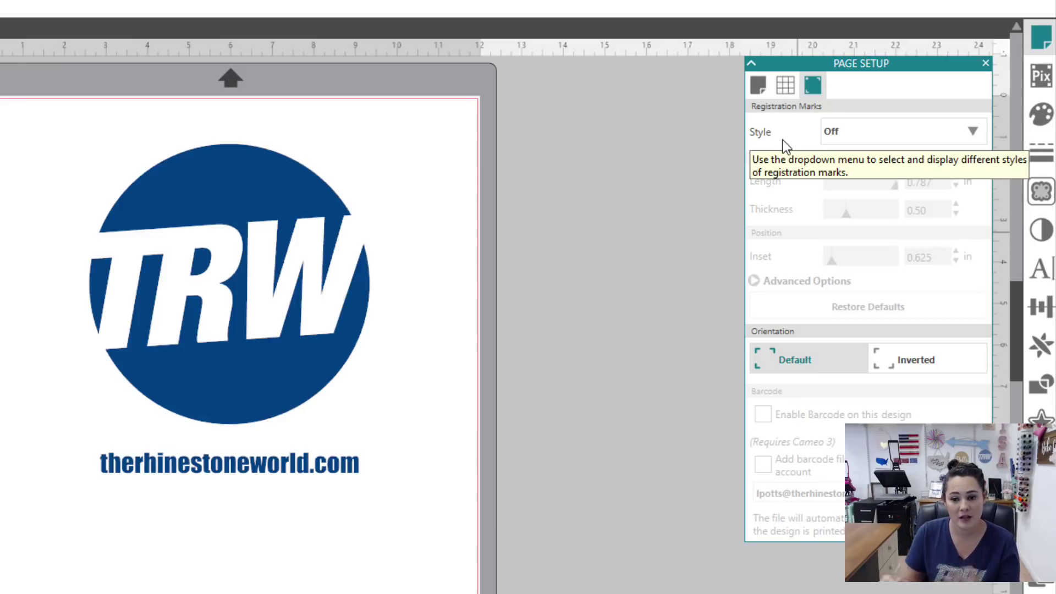
pyautogui.click(757, 82)
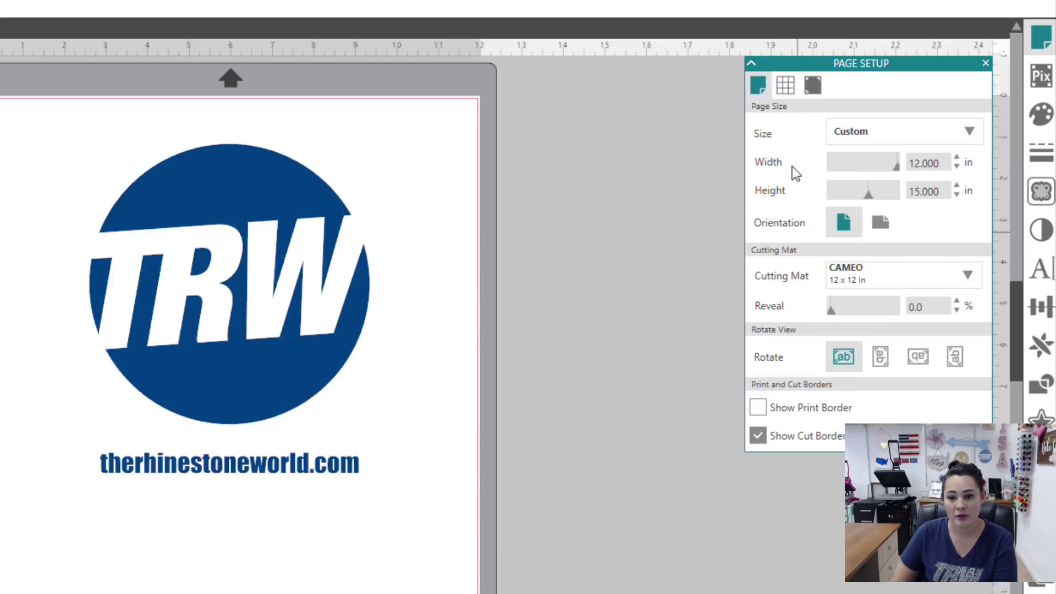
pyautogui.click(926, 163)
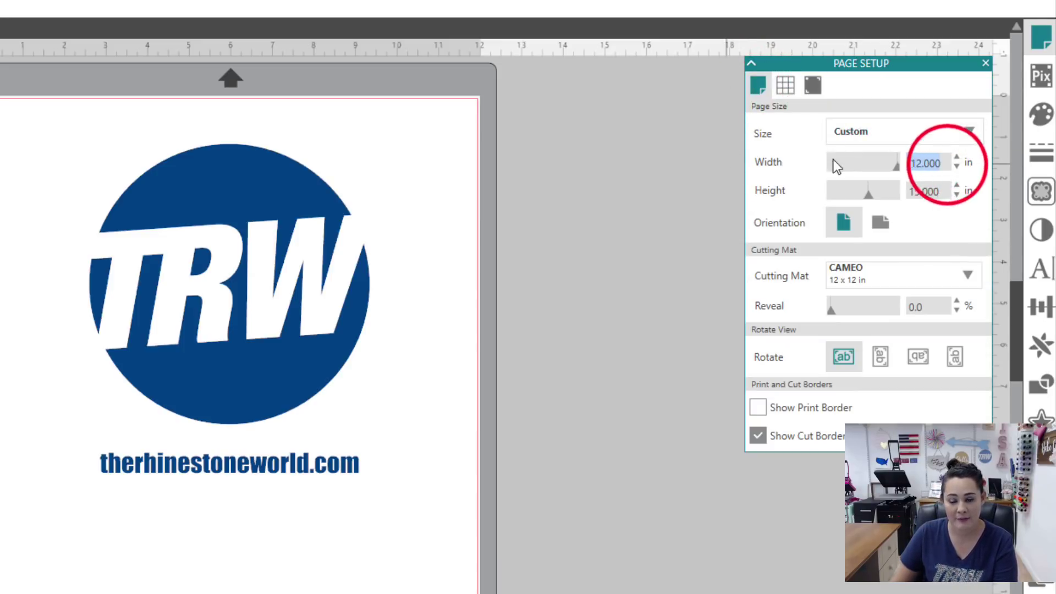
pyautogui.write('8.5')
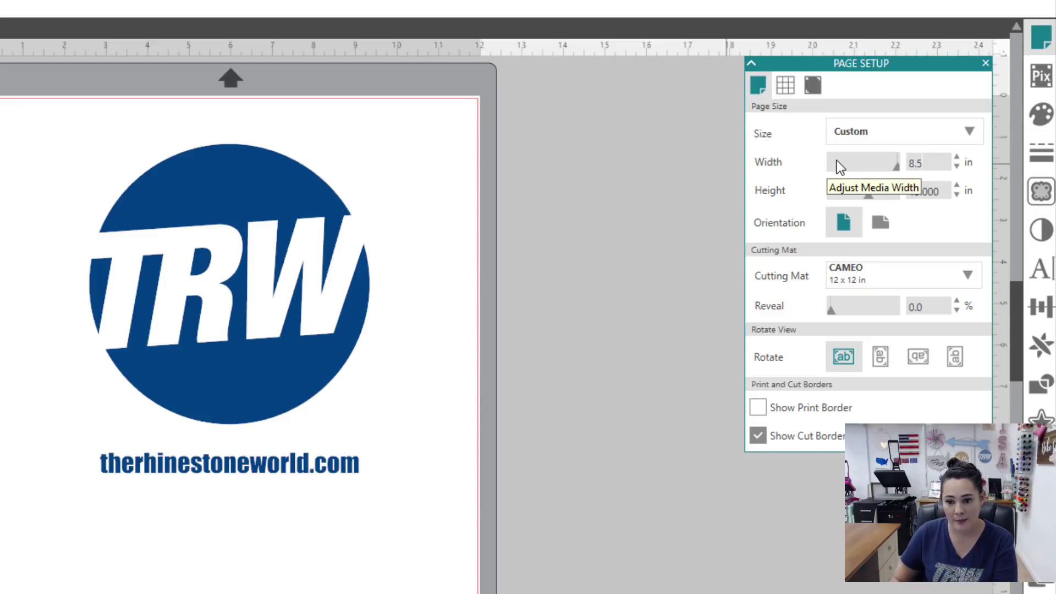
pyautogui.press('Return')
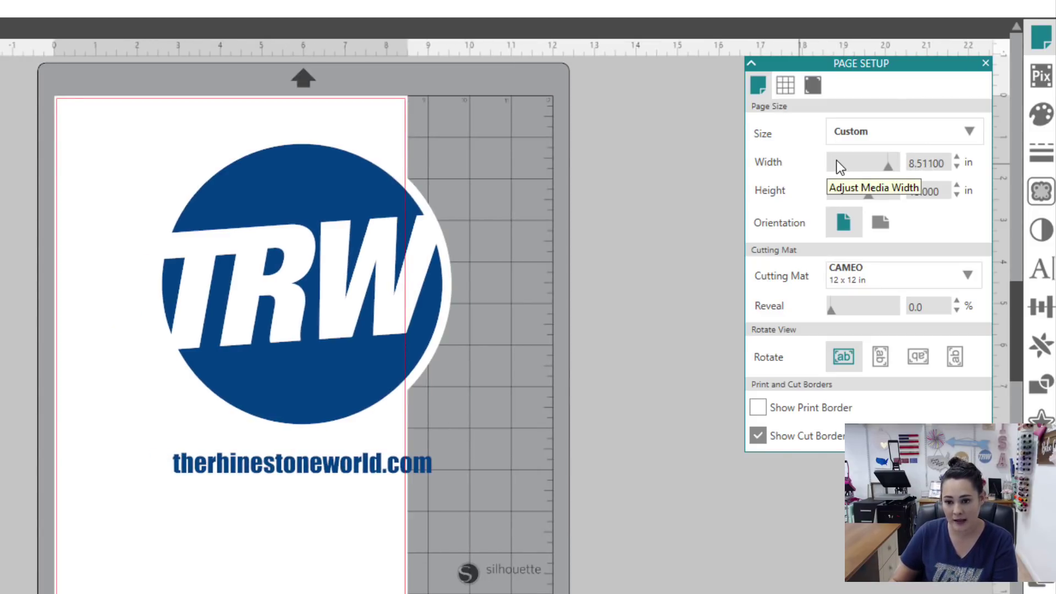
pyautogui.click(927, 195)
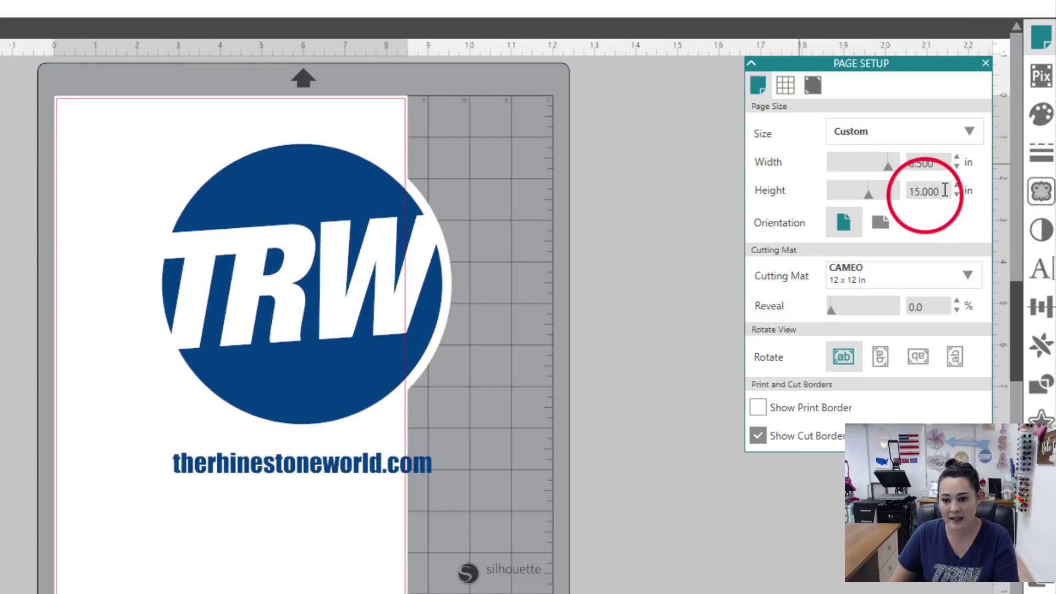
pyautogui.write('11')
pyautogui.press('Return')
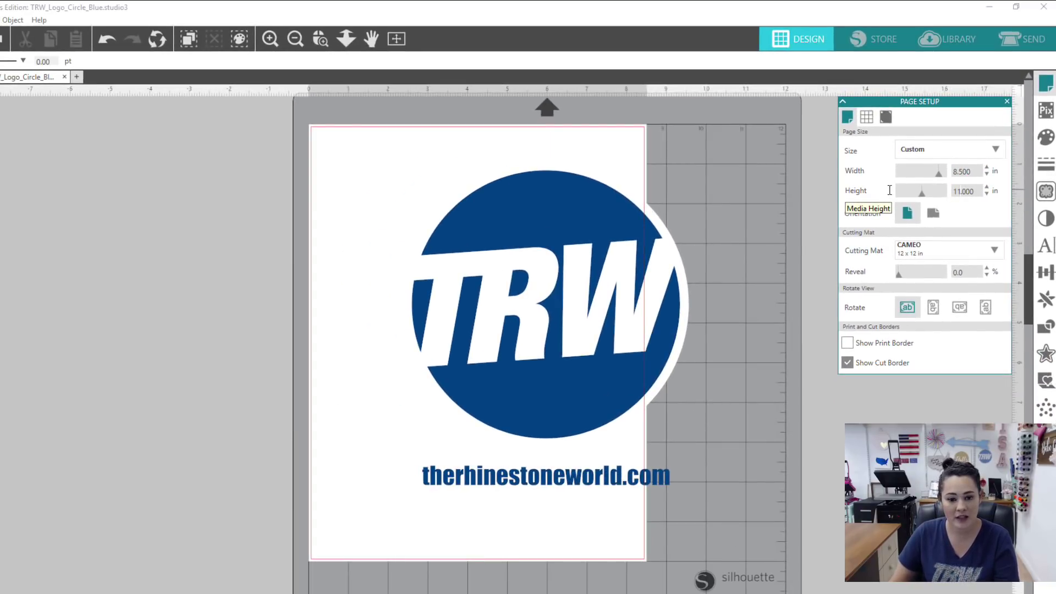
# Step: Select the TRW logo with its web address text and move both fully inside the page
pyautogui.moveTo(324, 167); pyautogui.dragTo(571, 513)
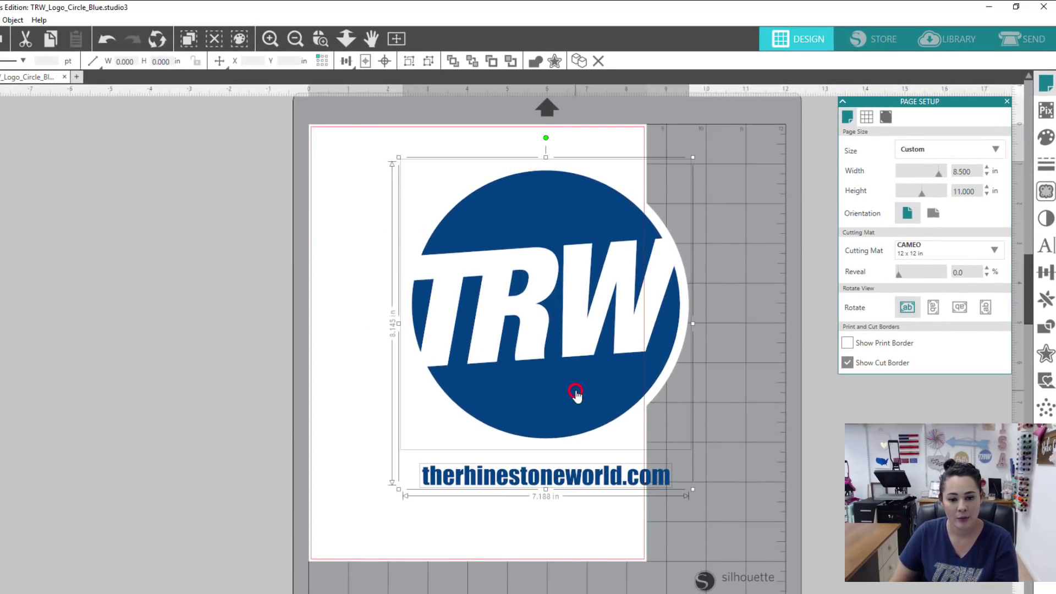
pyautogui.moveTo(573, 389); pyautogui.dragTo(500, 387)
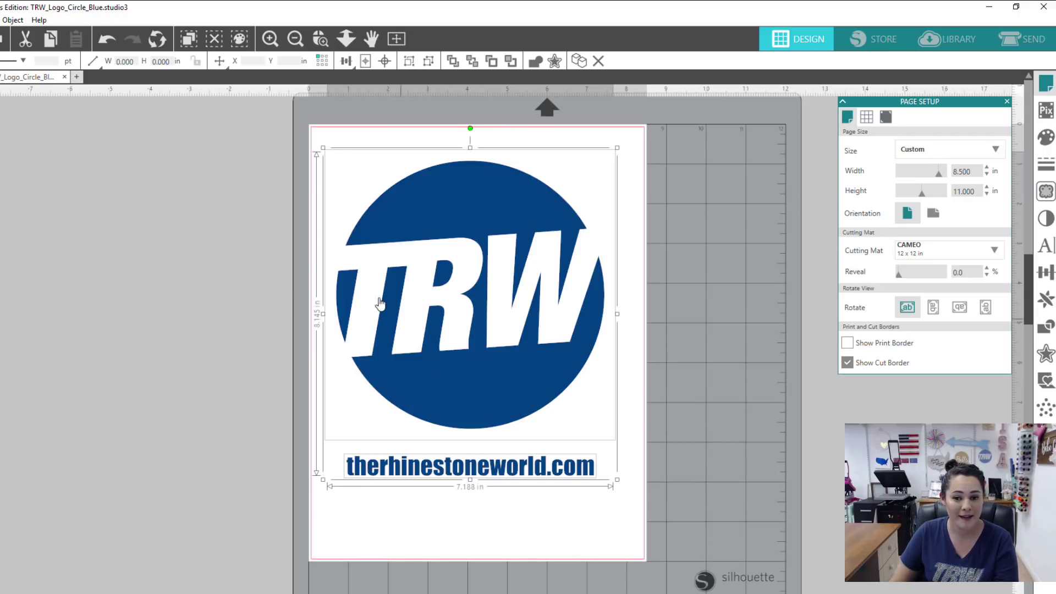
# Step: Turn on registration marks with the Type 1 style for CAMEO, Portrait and Curio
pyautogui.click(886, 116)
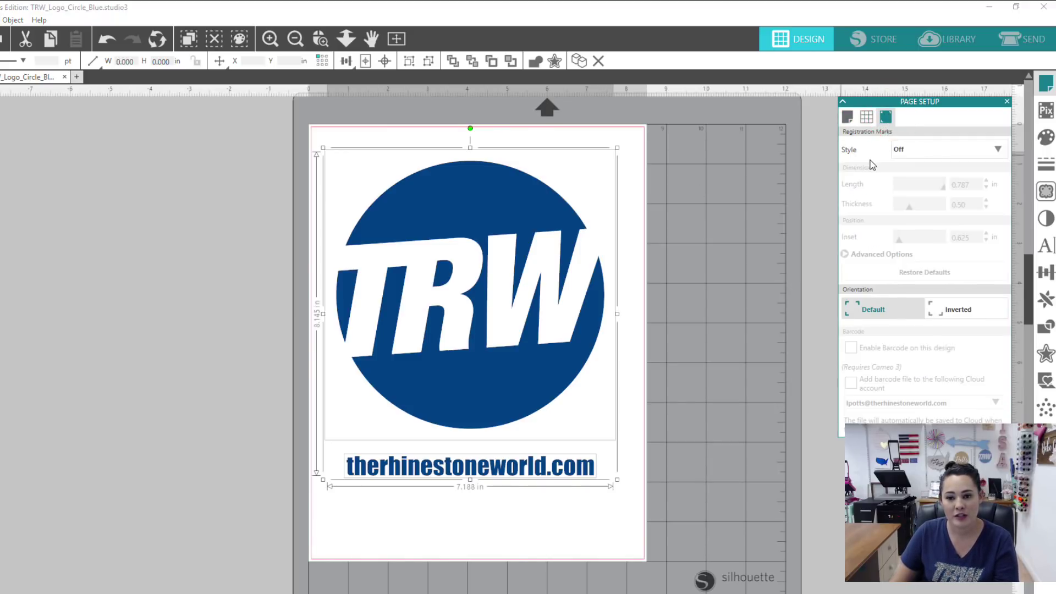
pyautogui.click(916, 150)
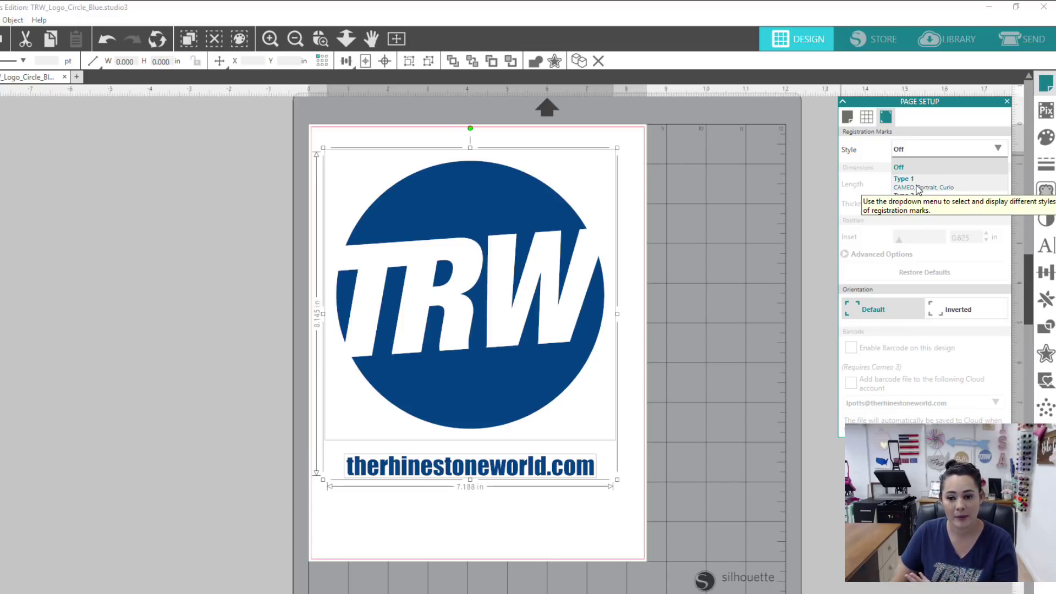
pyautogui.click(916, 184)
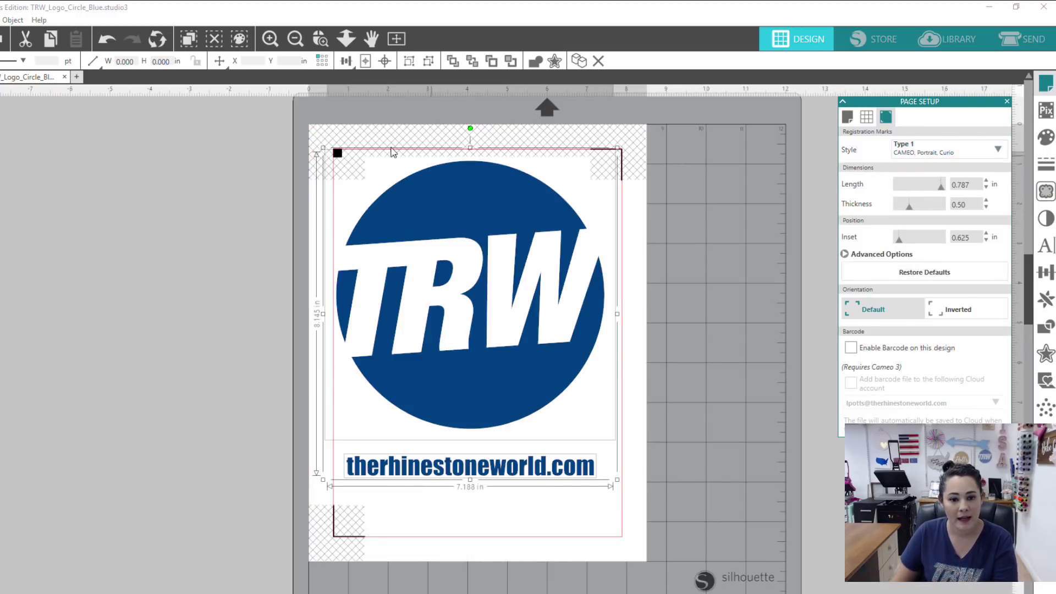